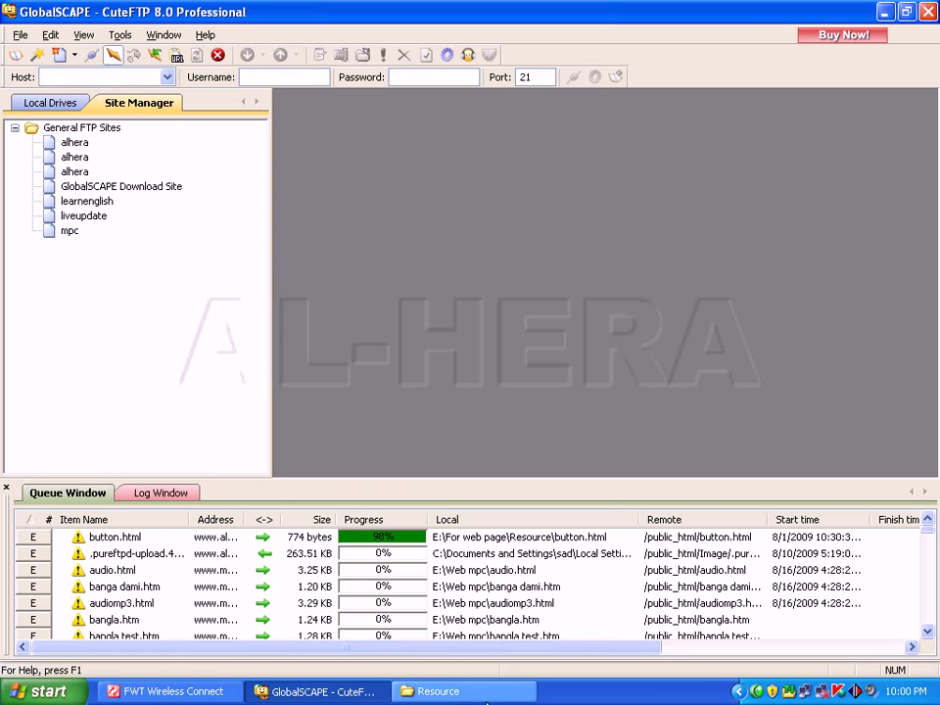
Step: Look over the website files in the local Resource folder, then return to the CuteFTP window
{"action": "left_click", "coordinate": [490, 692]}
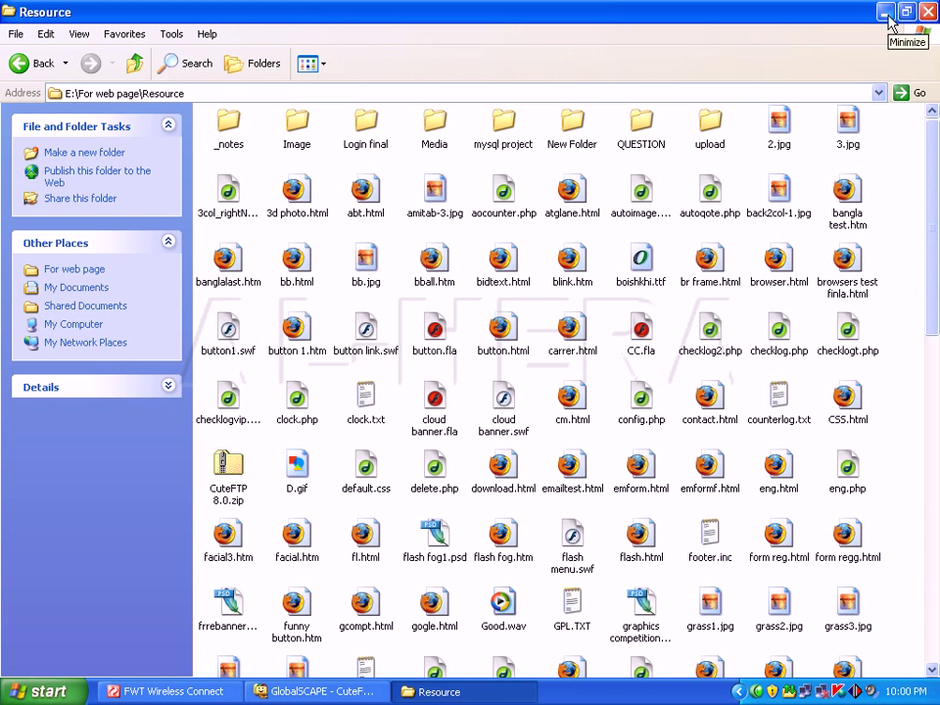
{"action": "left_click", "coordinate": [888, 16]}
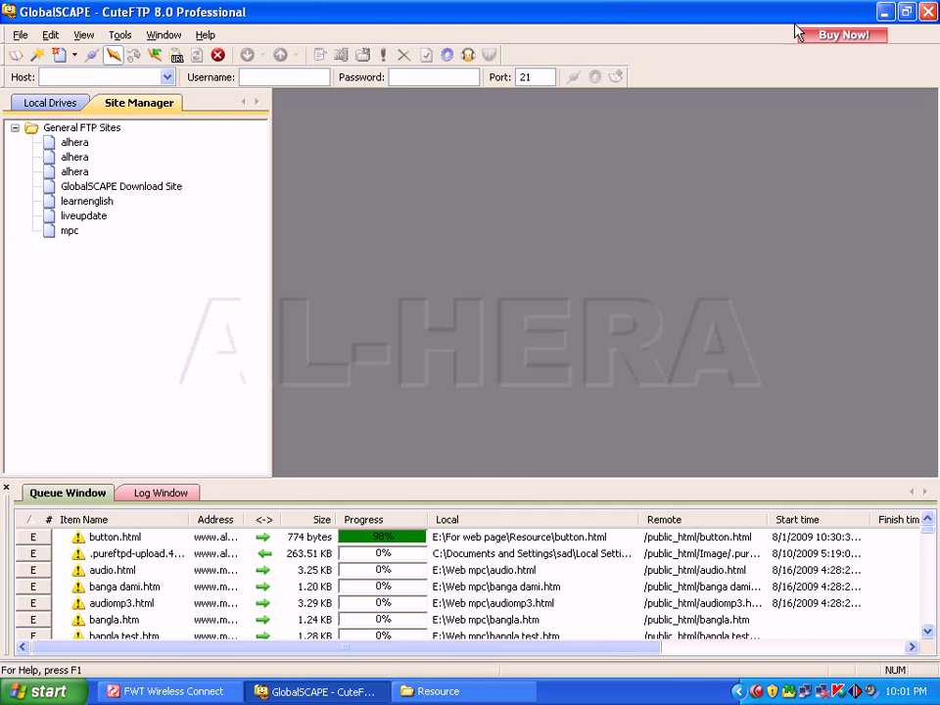
{"action": "left_click", "coordinate": [885, 12]}
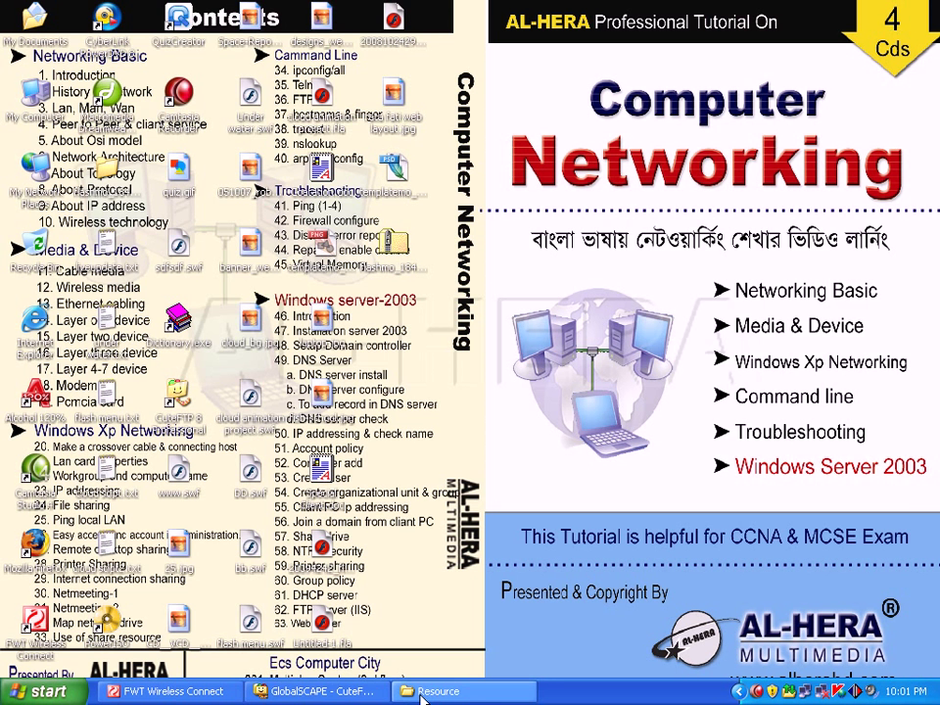
{"action": "left_click", "coordinate": [431, 691]}
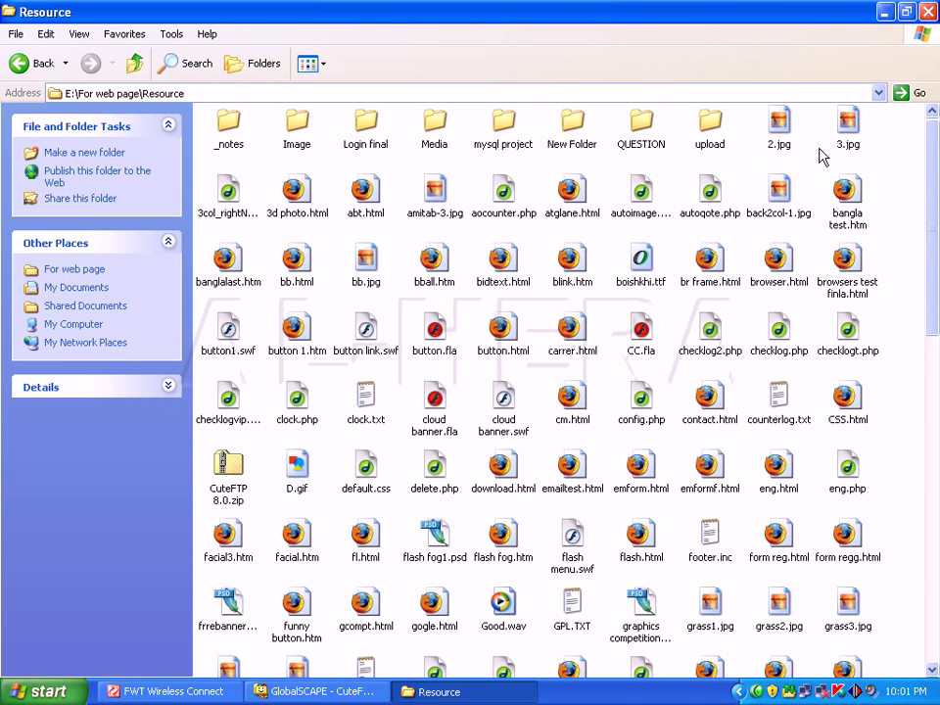
{"action": "left_click", "coordinate": [885, 12]}
{"action": "left_click", "coordinate": [362, 691]}
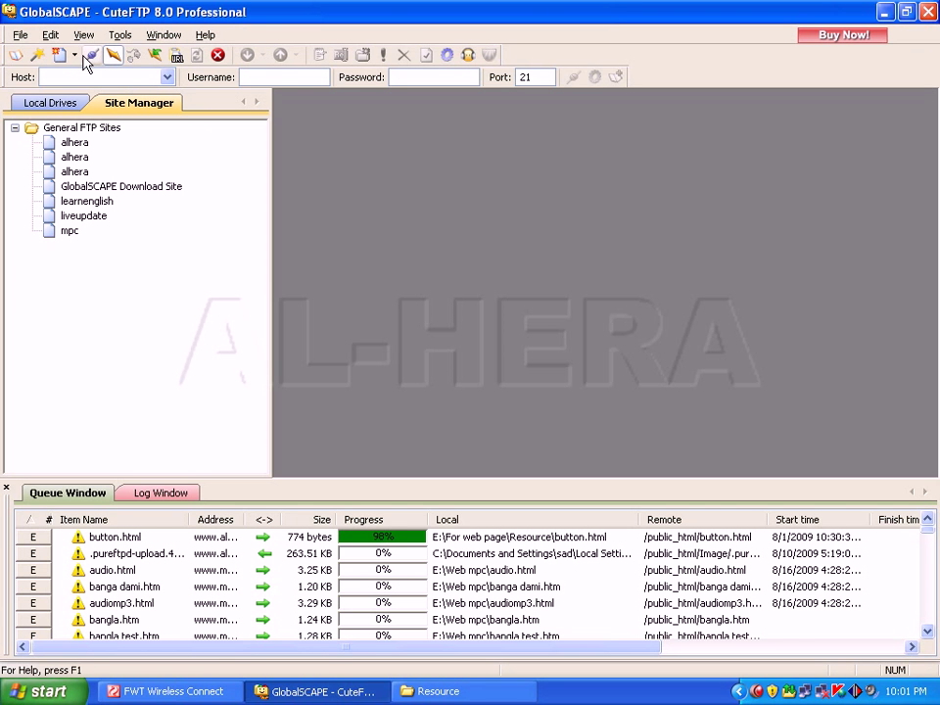
{"action": "left_click", "coordinate": [20, 35]}
{"action": "mouse_move", "coordinate": [63, 59]}
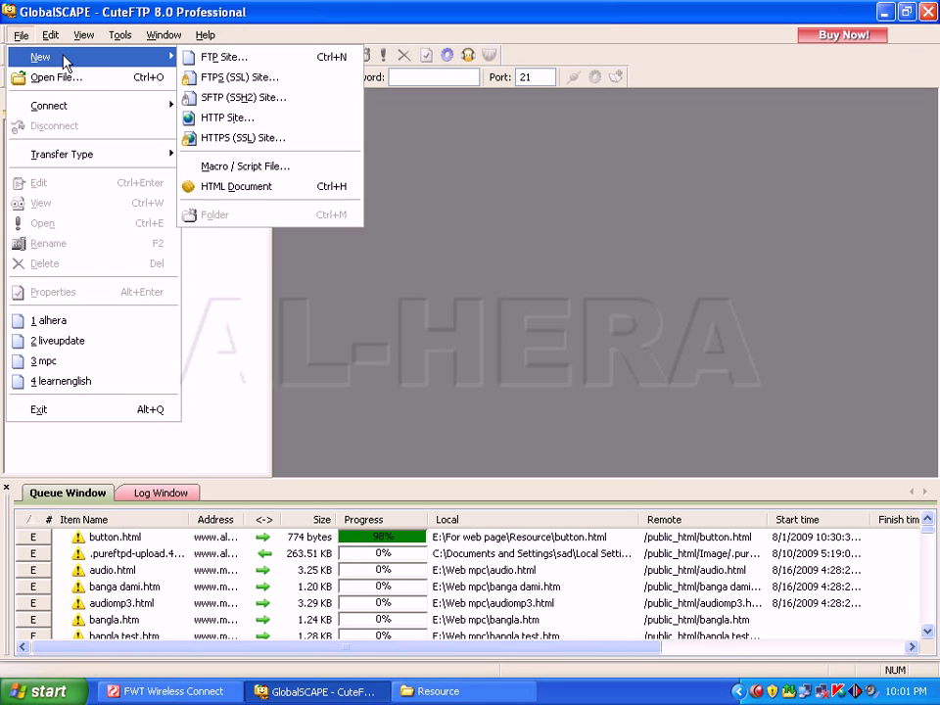
{"action": "left_click", "coordinate": [225, 65]}
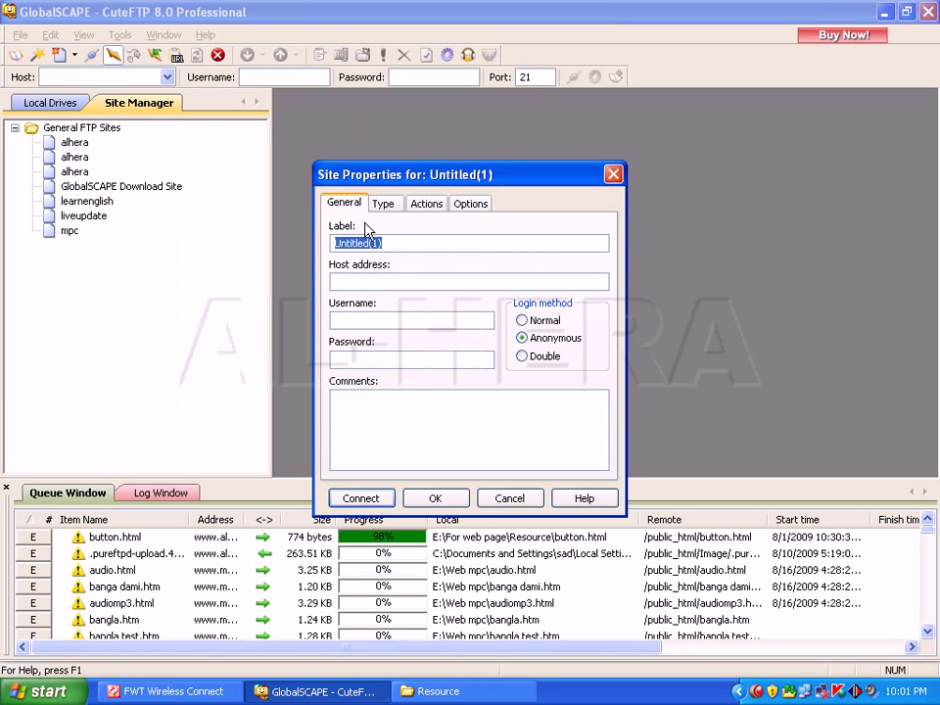
{"action": "left_click_drag", "start_coordinate": [492, 186], "coordinate": [501, 178]}
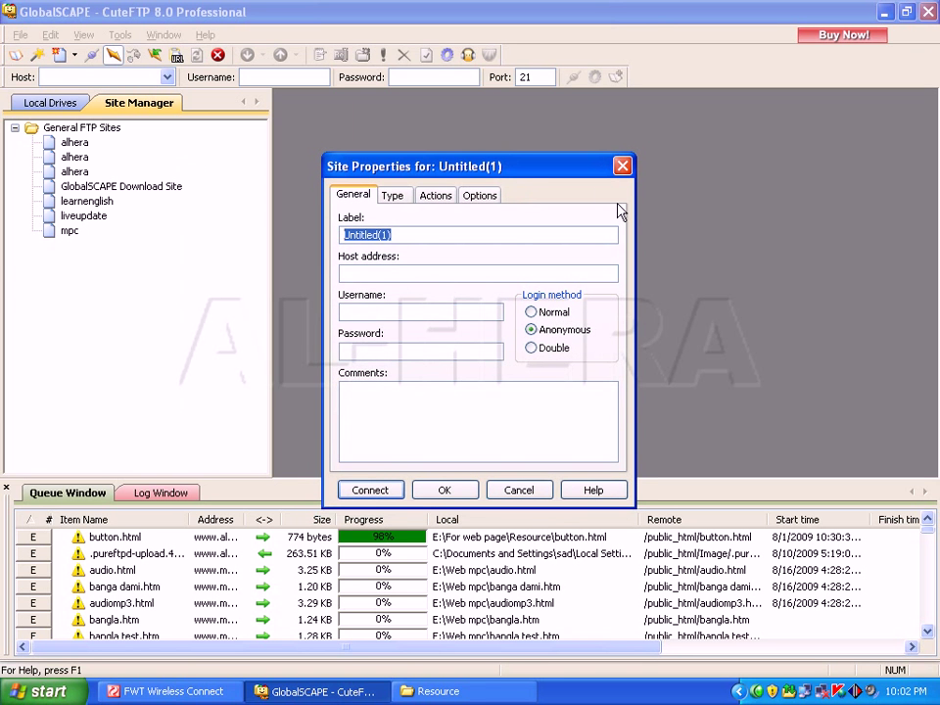
{"action": "type", "text": "al"}
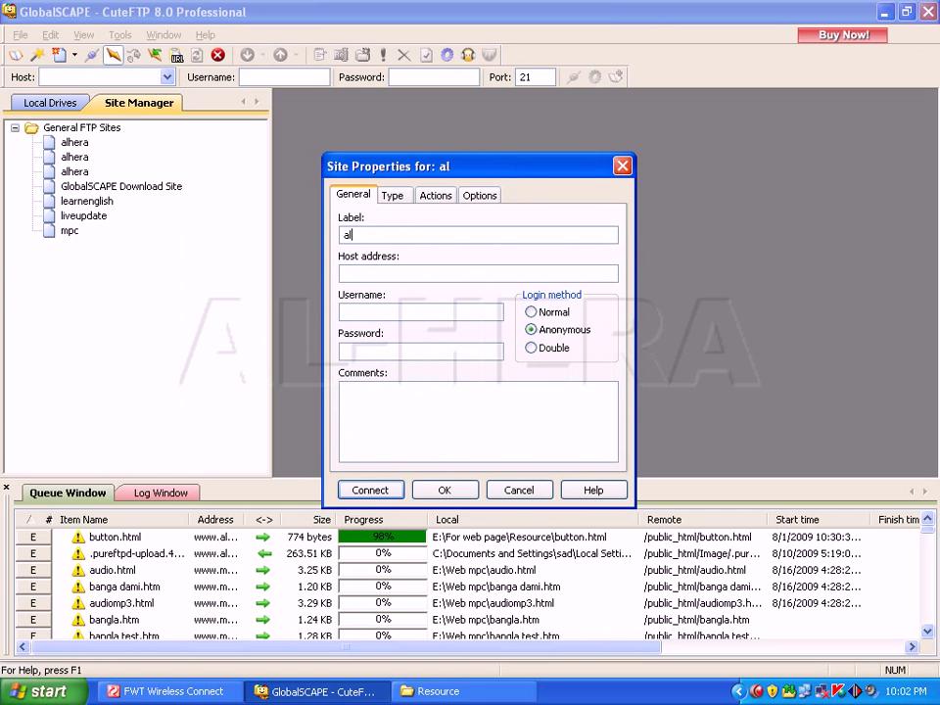
{"action": "type", "text": "hera"}
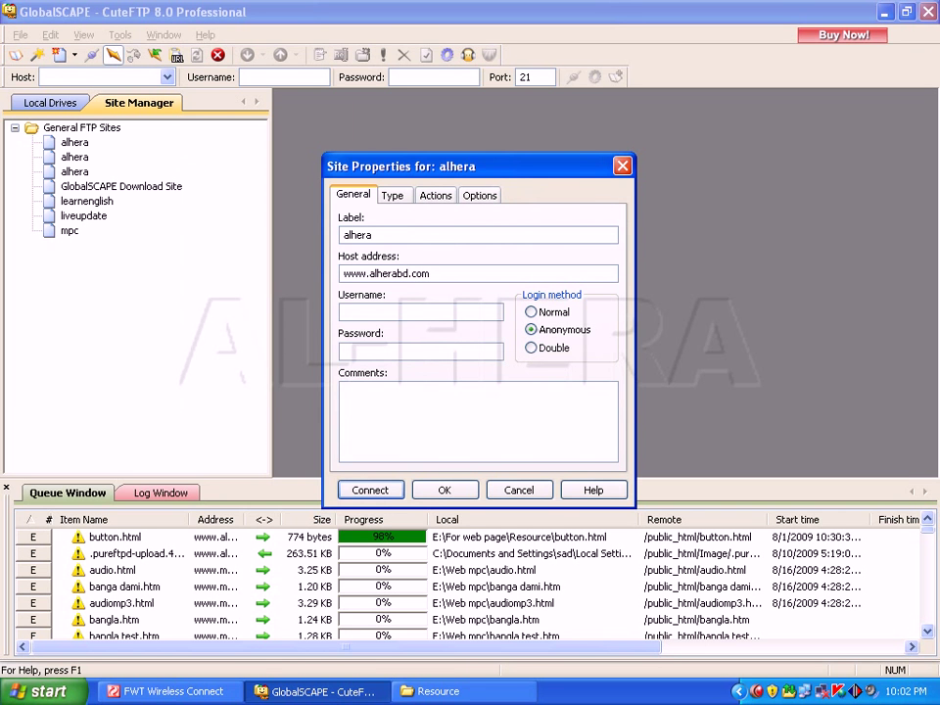
{"action": "left_click", "coordinate": [385, 349]}
{"action": "left_click", "coordinate": [391, 310]}
{"action": "left_click_drag", "start_coordinate": [386, 174], "coordinate": [422, 167]}
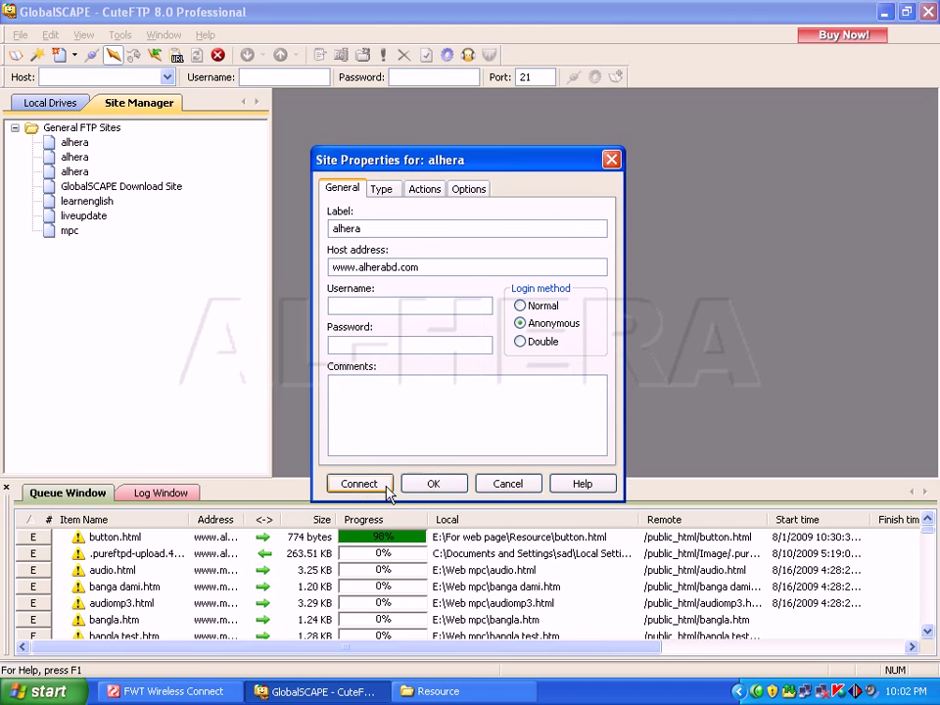
{"action": "left_click", "coordinate": [527, 486]}
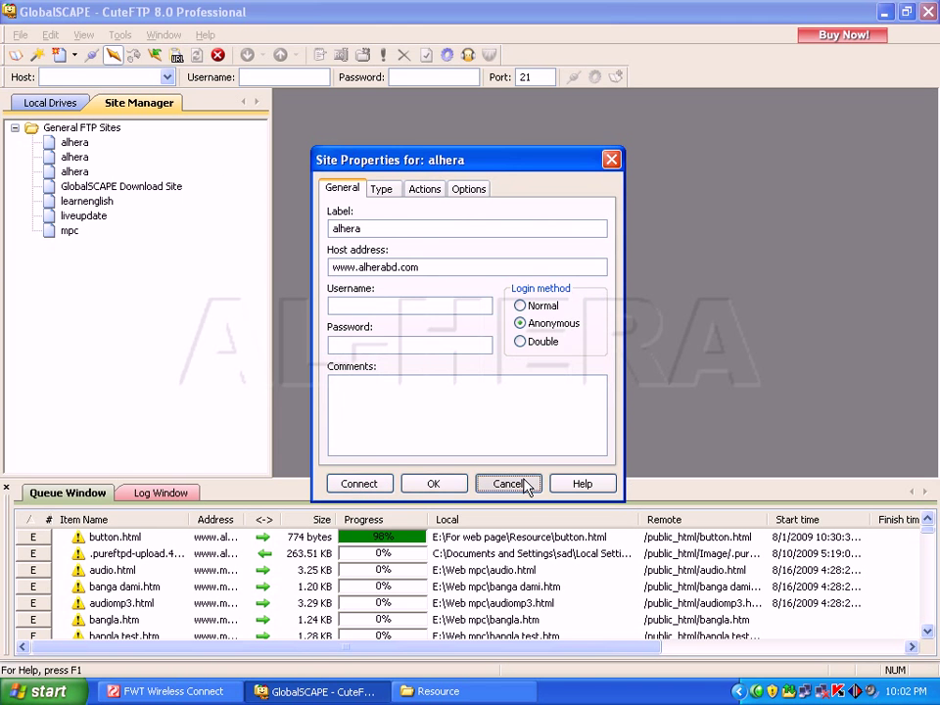
Step: Connect to the first saved alhera site and open its remote public_html folder
{"action": "double_click", "coordinate": [85, 145]}
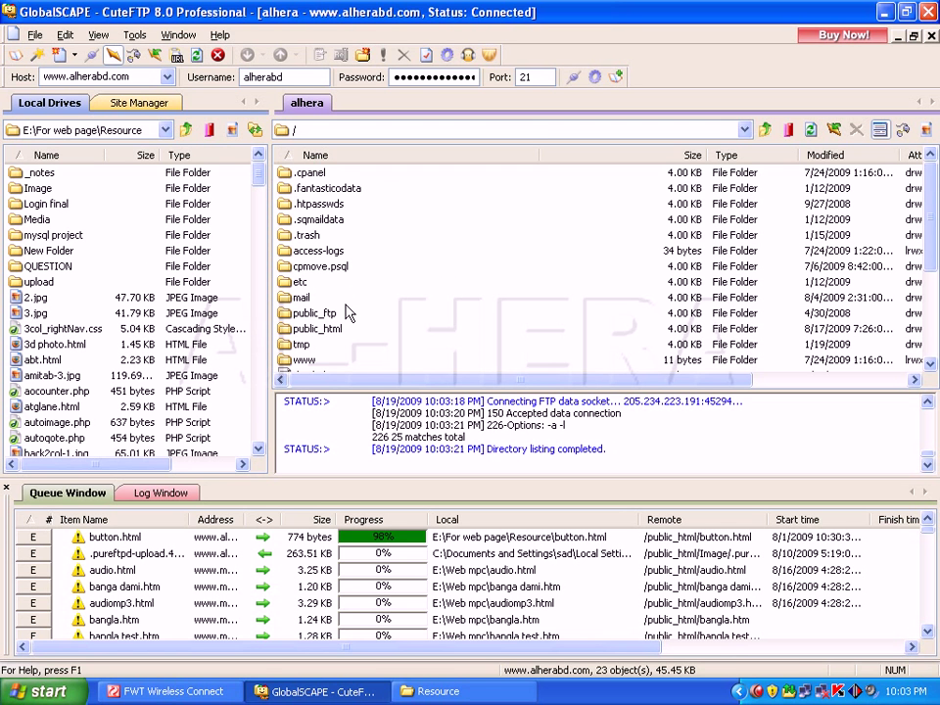
{"action": "left_click", "coordinate": [330, 329]}
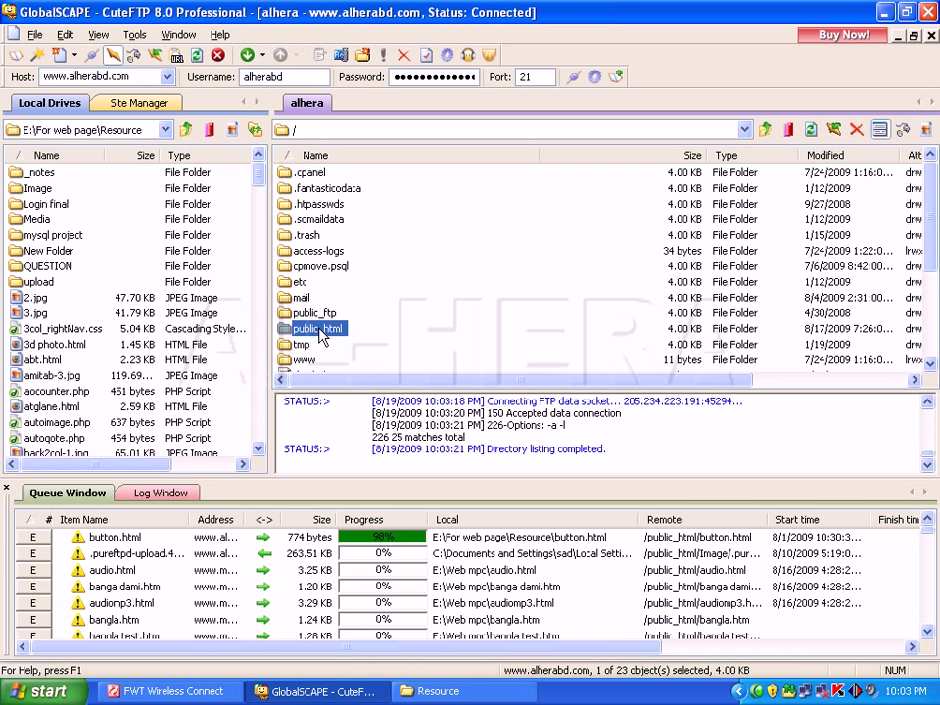
{"action": "double_click", "coordinate": [319, 330]}
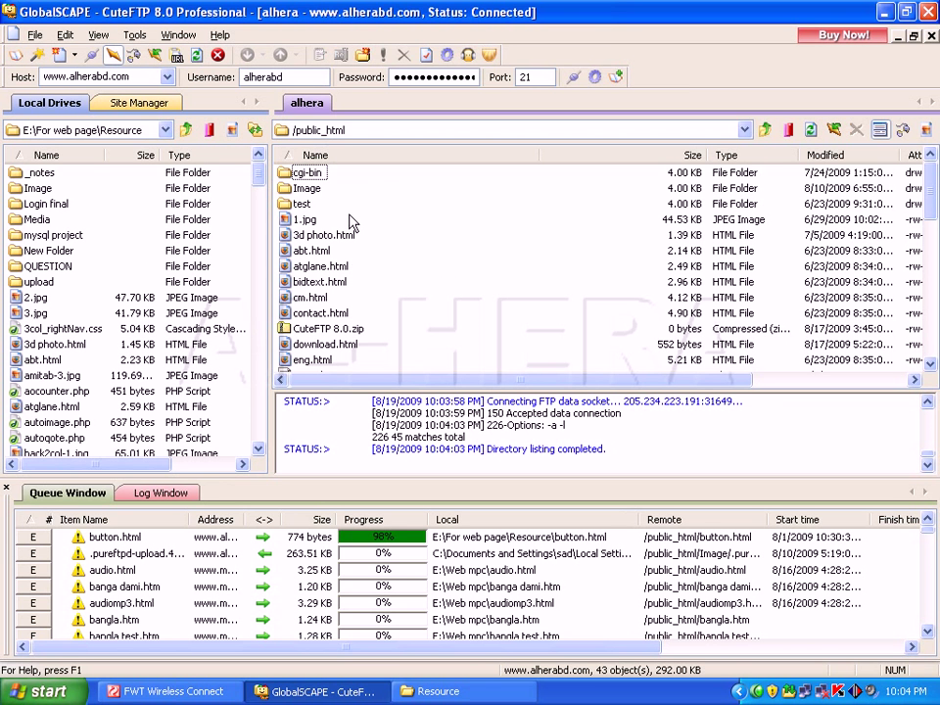
Step: Choose Resource under For web page on Local Disk (E:) as the local folder and select index.html in it
{"action": "left_click", "coordinate": [167, 131]}
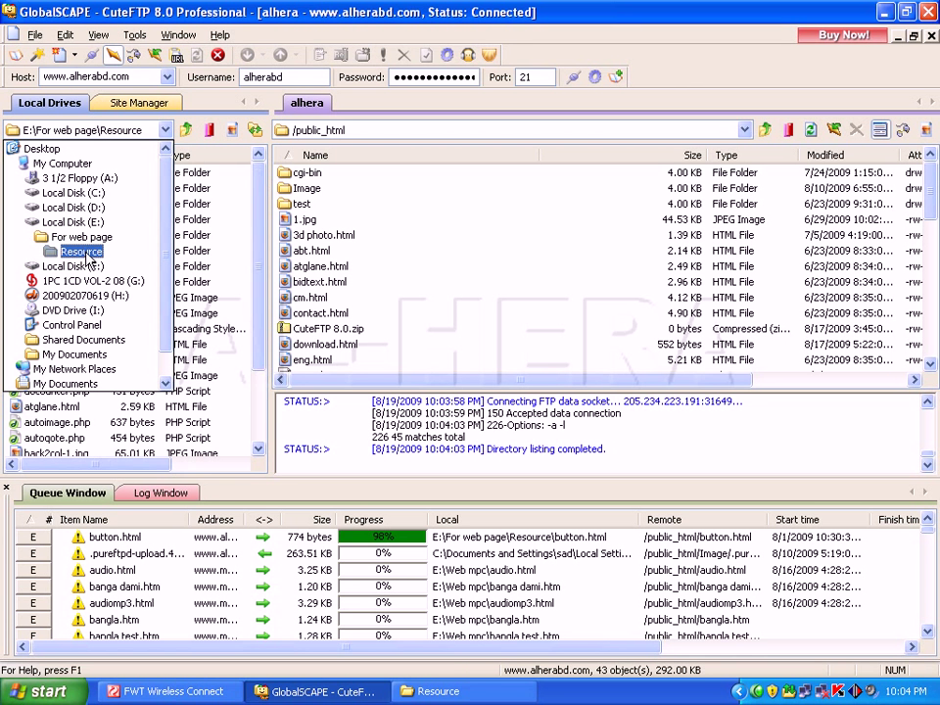
{"action": "left_click", "coordinate": [86, 256]}
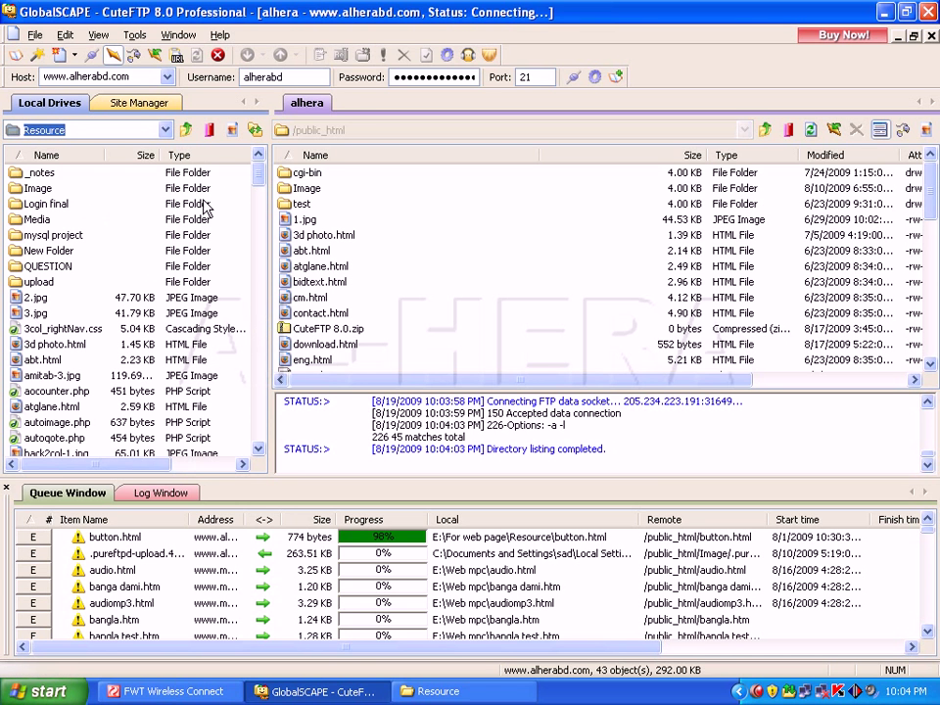
{"action": "left_click_drag", "start_coordinate": [261, 180], "coordinate": [259, 193]}
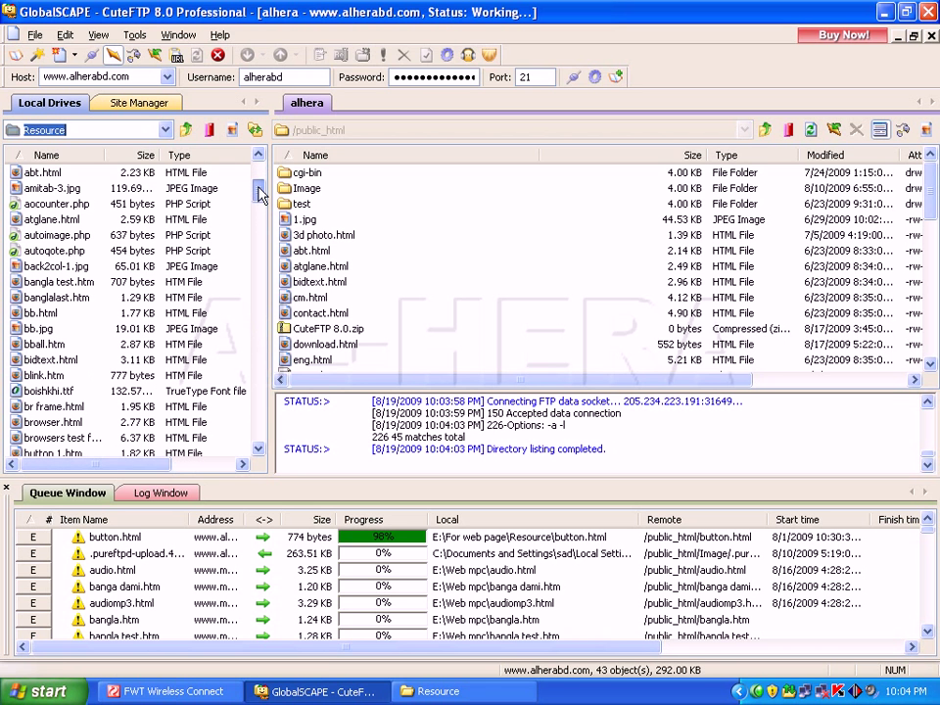
{"action": "left_click", "coordinate": [37, 251]}
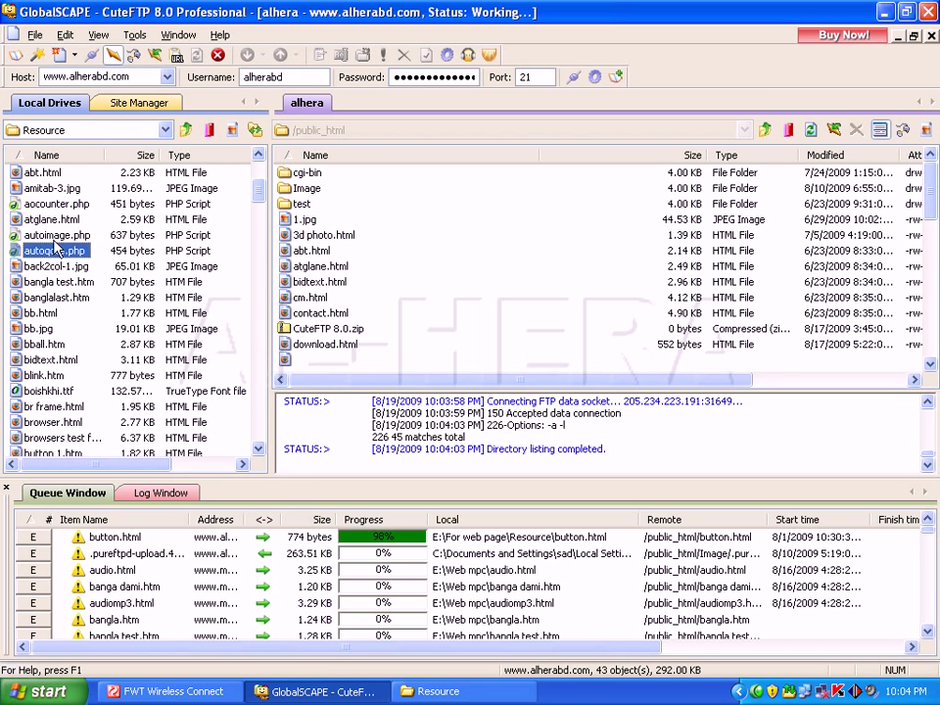
{"action": "left_click", "coordinate": [53, 204]}
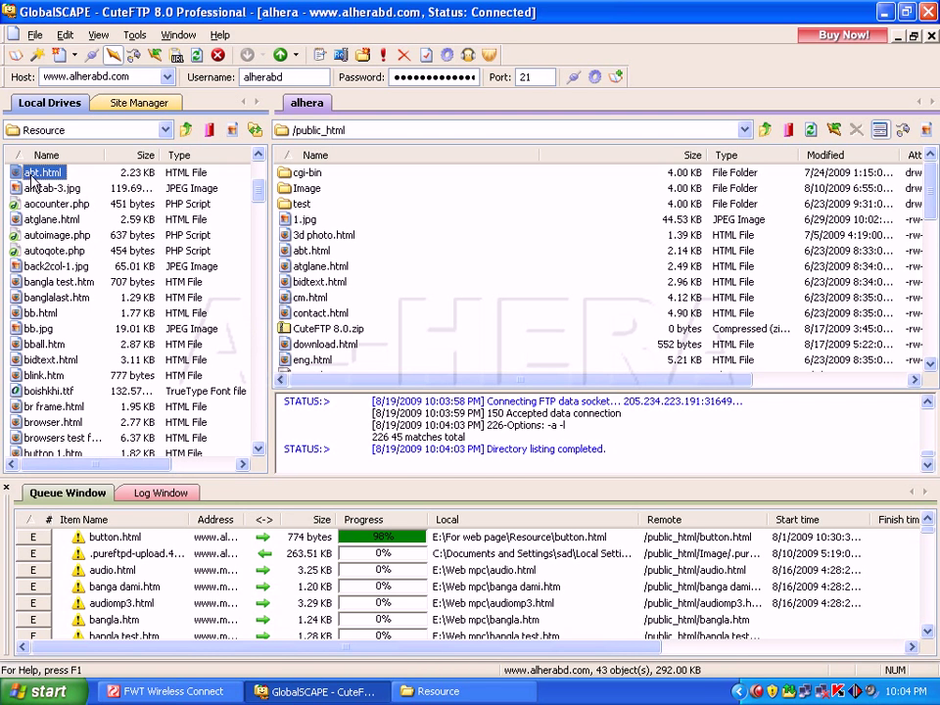
{"action": "scroll", "coordinate": [261, 191], "scroll_direction": "down", "scroll_amount": 1}
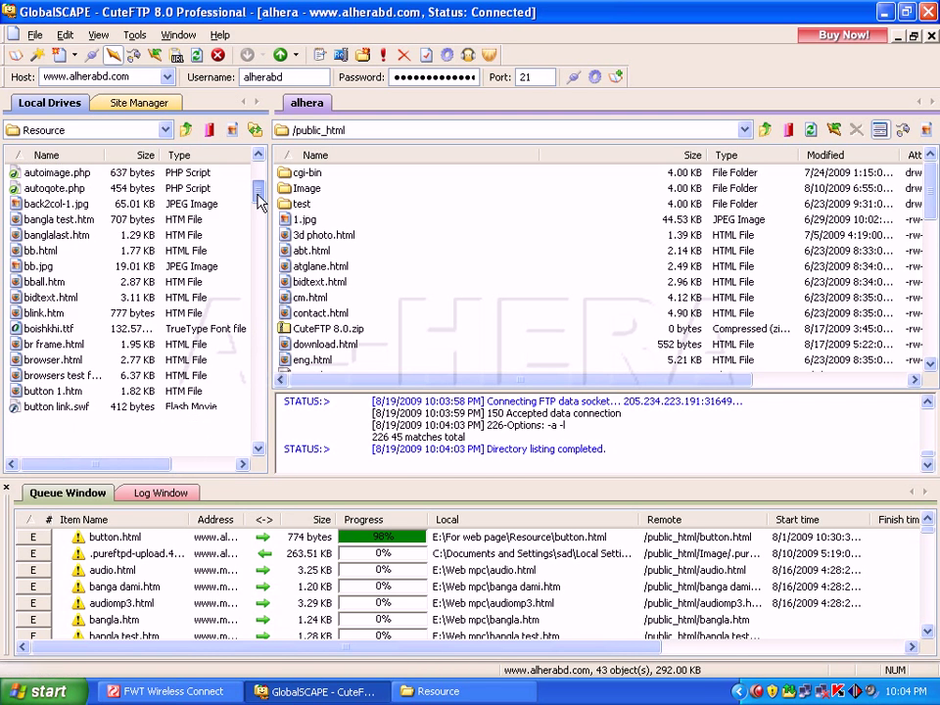
{"action": "scroll", "coordinate": [261, 190], "scroll_direction": "up", "scroll_amount": 2}
{"action": "left_click", "coordinate": [47, 376]}
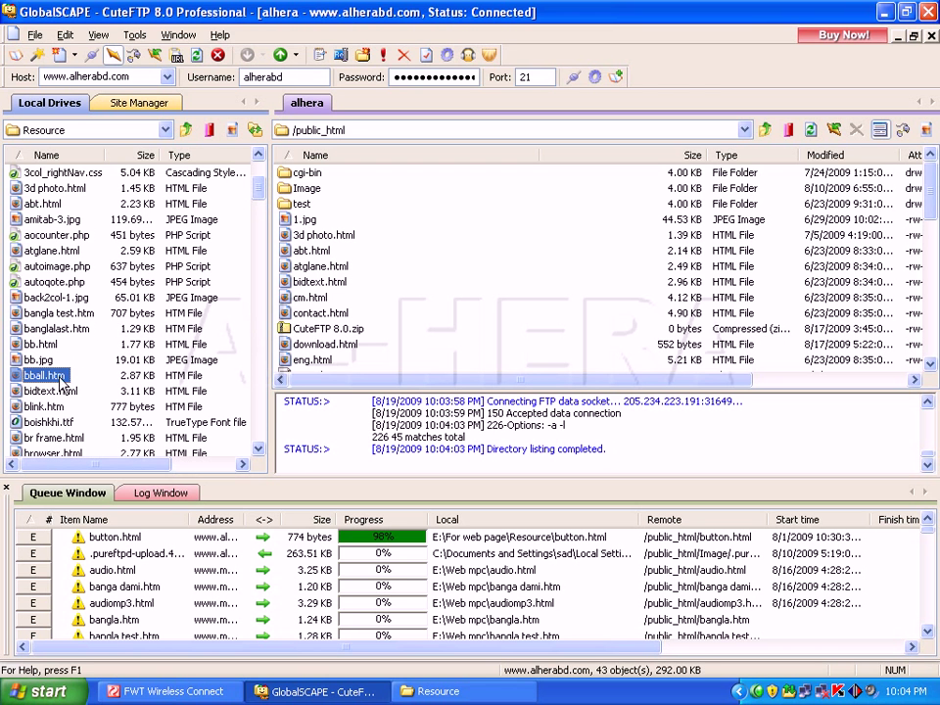
{"action": "left_click_drag", "start_coordinate": [265, 190], "coordinate": [265, 222]}
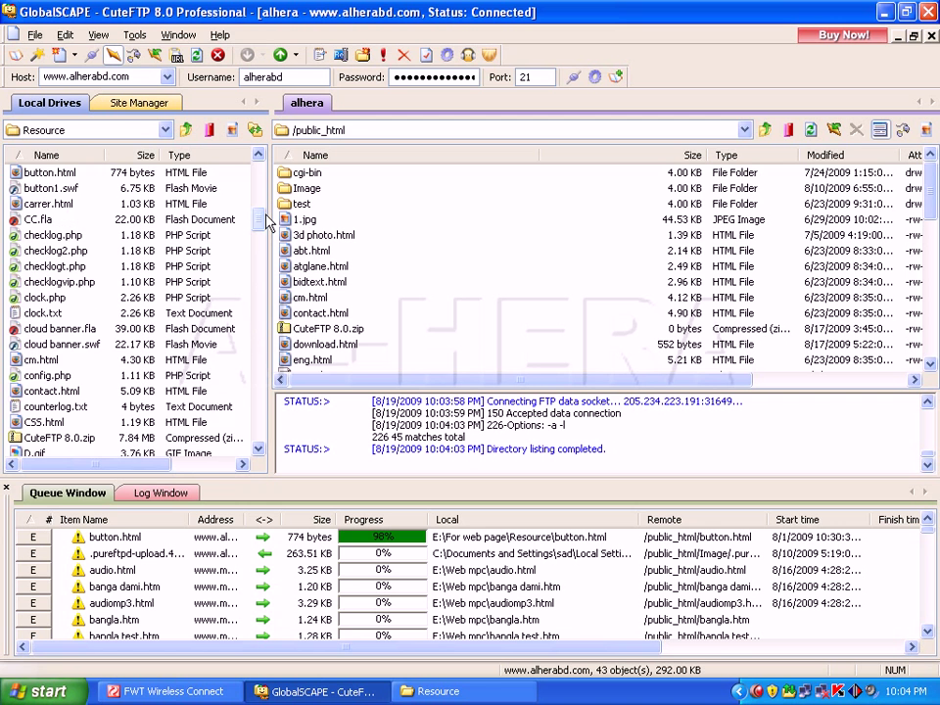
{"action": "key", "text": "i"}
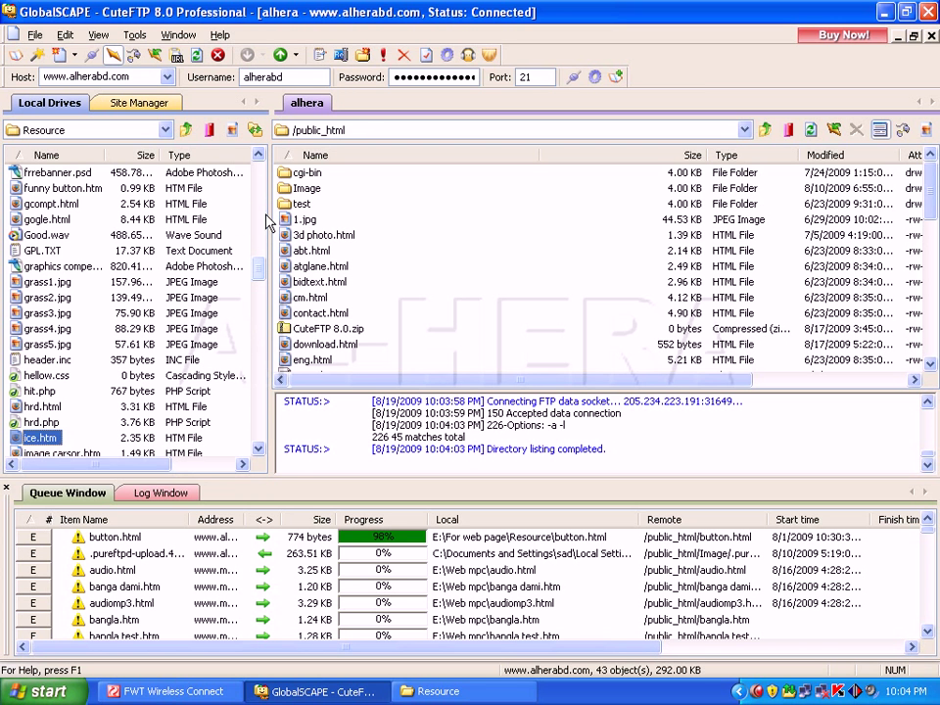
{"action": "key", "text": "m"}
{"action": "key", "text": "Down"}
{"action": "key", "text": "Down"}
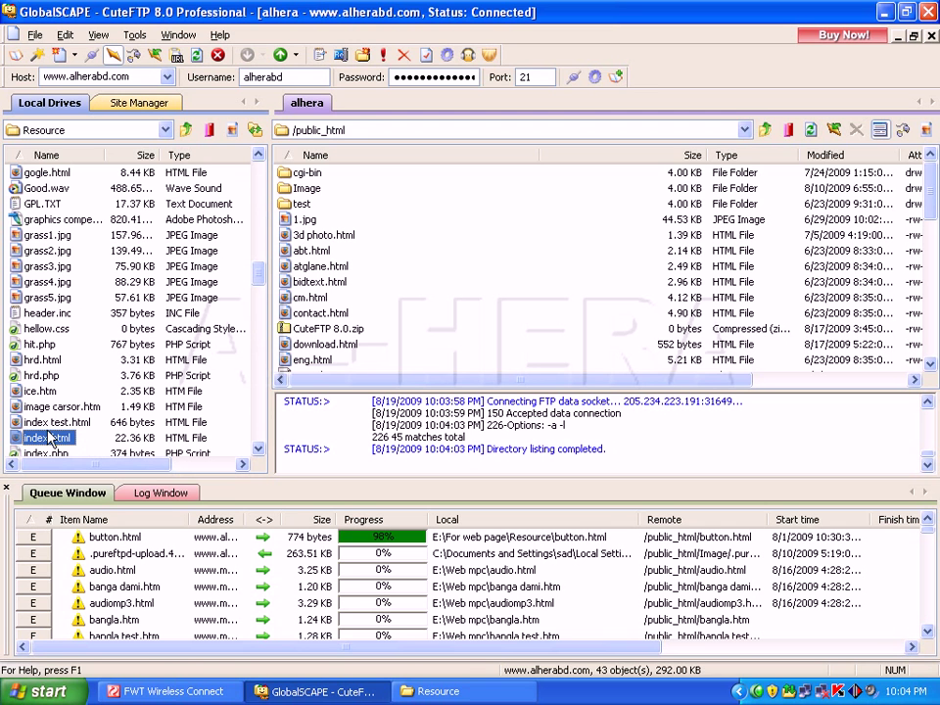
Step: Select ice.htm and hrd.html together with index.html in the local Resource folder, then clear the selection
{"action": "left_click", "coordinate": [45, 389], "text": "ctrl"}
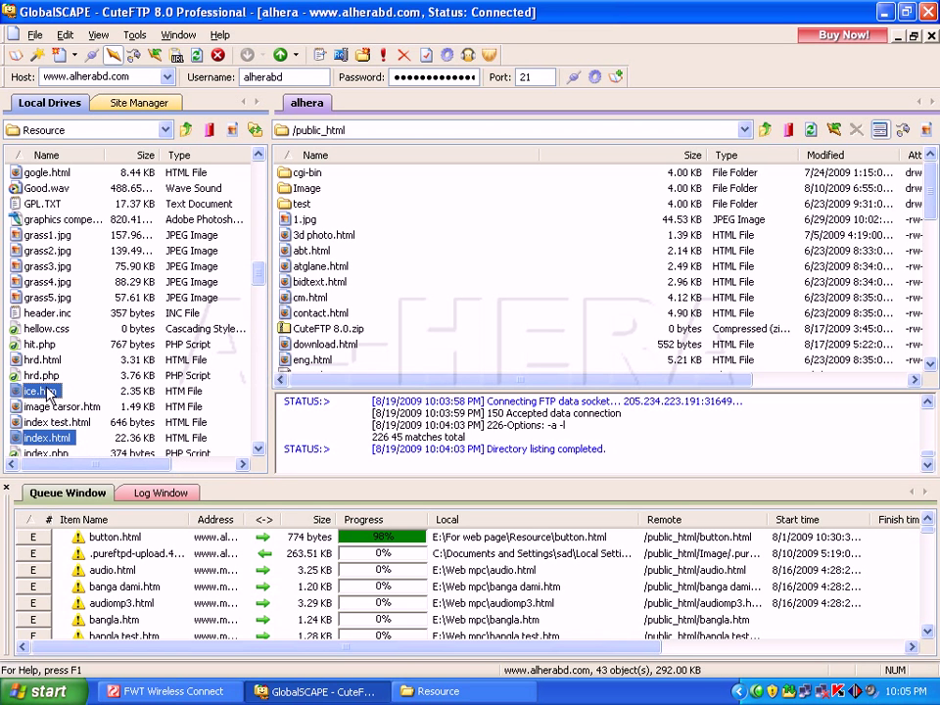
{"action": "left_click", "coordinate": [43, 389]}
{"action": "left_click", "coordinate": [53, 440]}
{"action": "left_click_drag", "start_coordinate": [47, 443], "coordinate": [76, 394]}
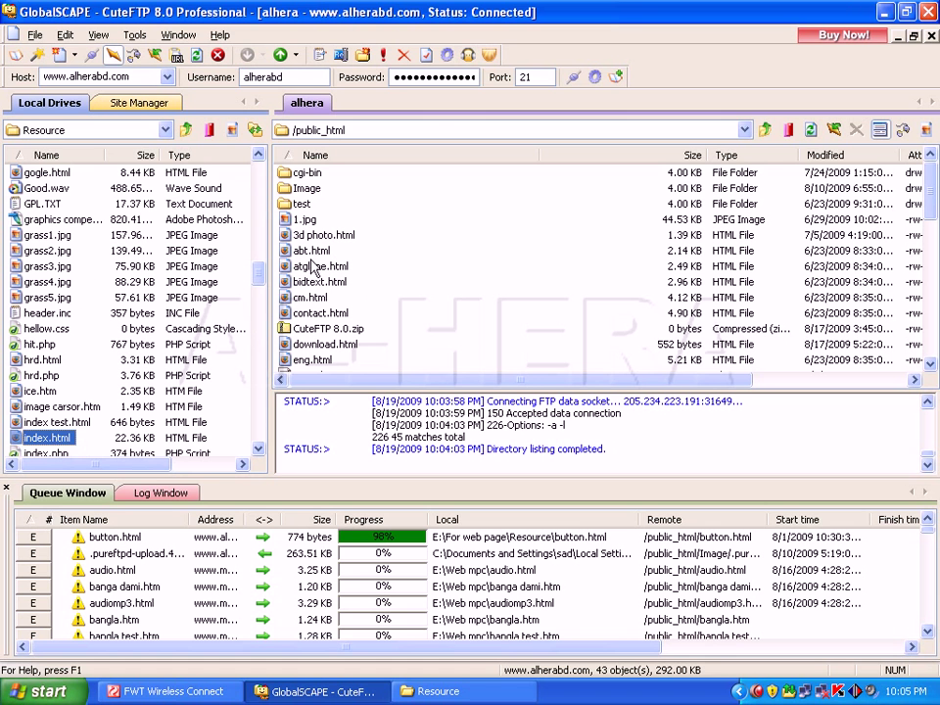
{"action": "left_click", "coordinate": [41, 392], "text": "ctrl"}
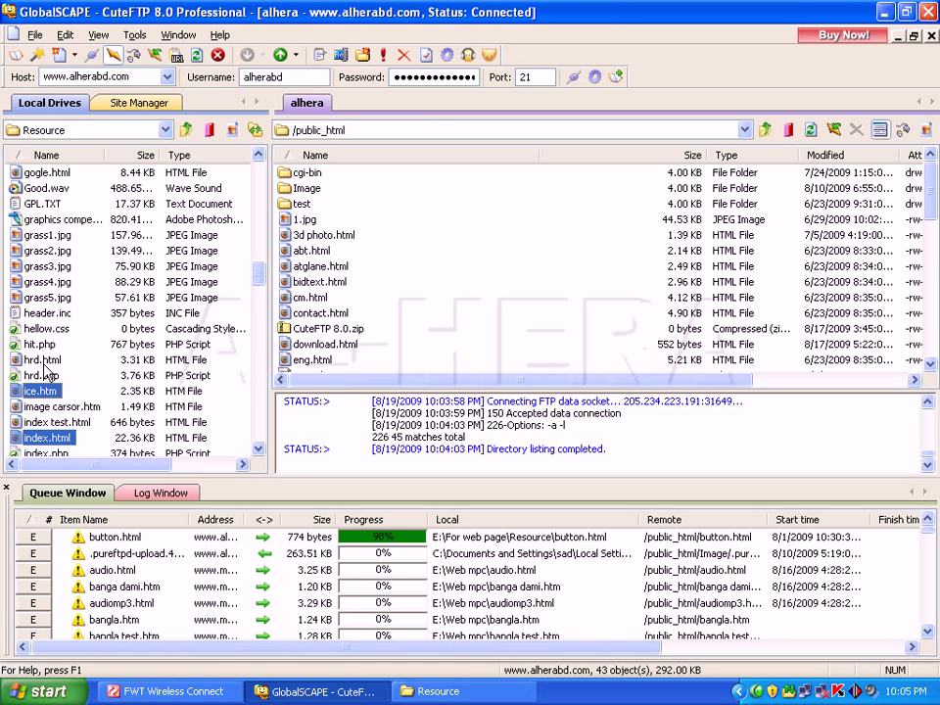
{"action": "left_click", "coordinate": [47, 360], "text": "ctrl"}
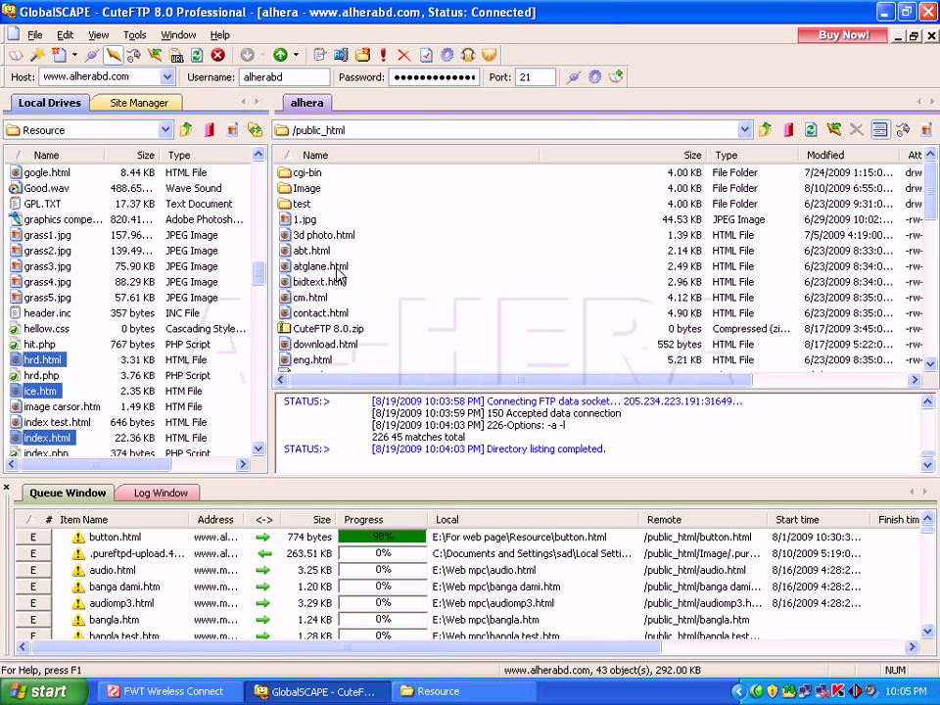
{"action": "left_click", "coordinate": [56, 361]}
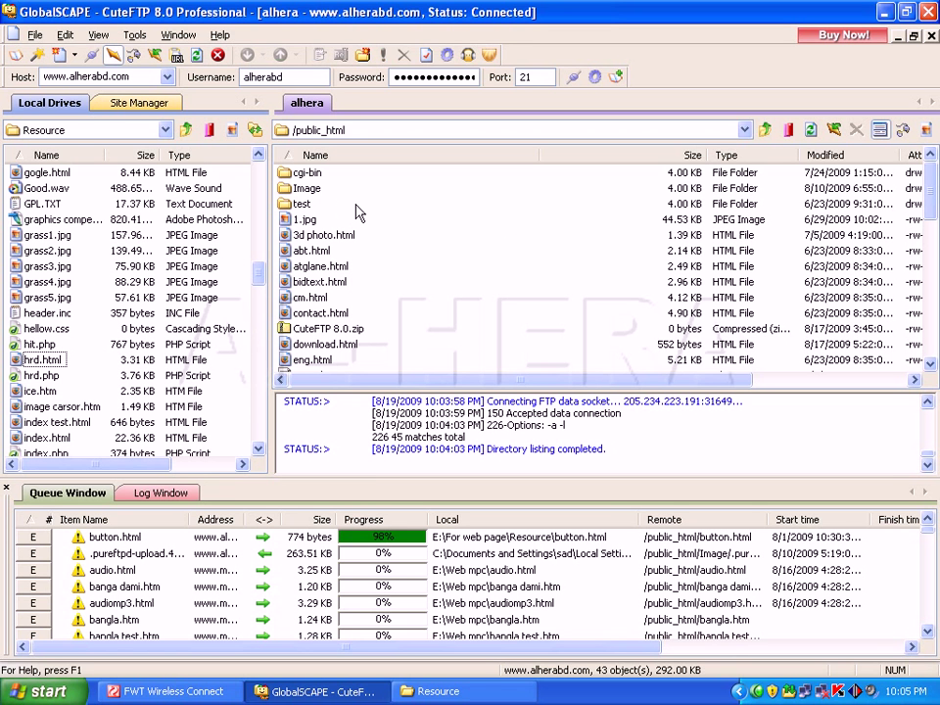
Step: Open the Image folder both on the remote site under public_html and in the local Resource folder
{"action": "left_click", "coordinate": [319, 200]}
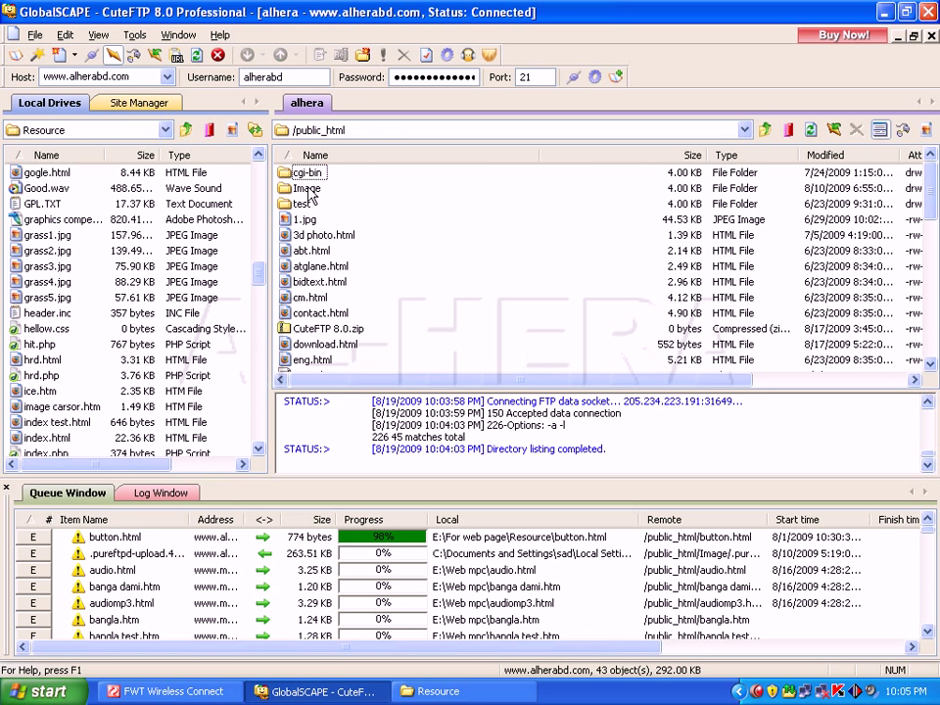
{"action": "double_click", "coordinate": [307, 189]}
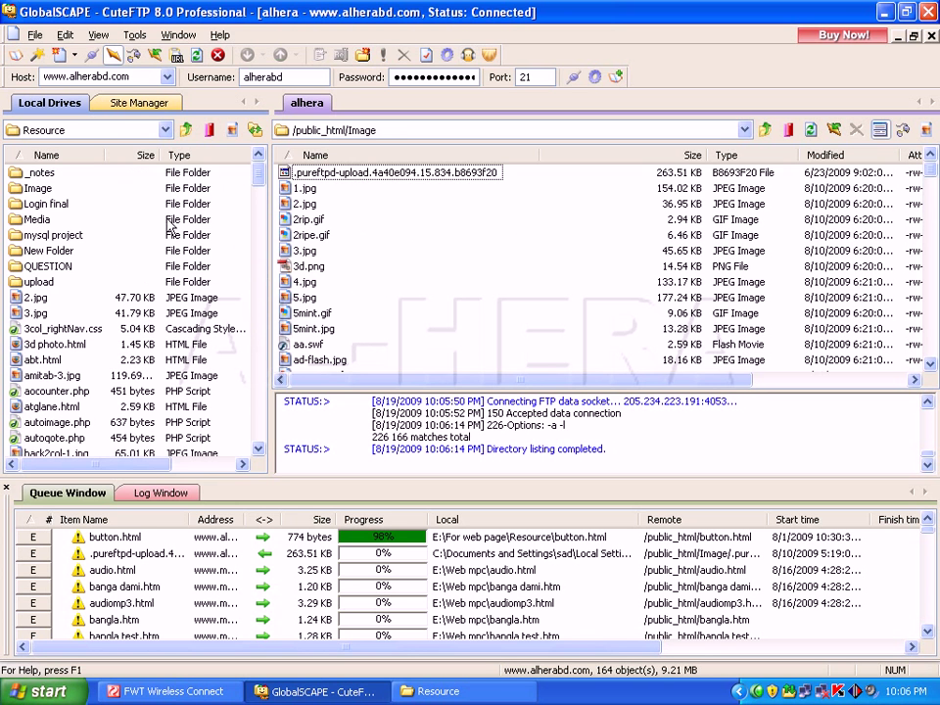
{"action": "left_click", "coordinate": [19, 192]}
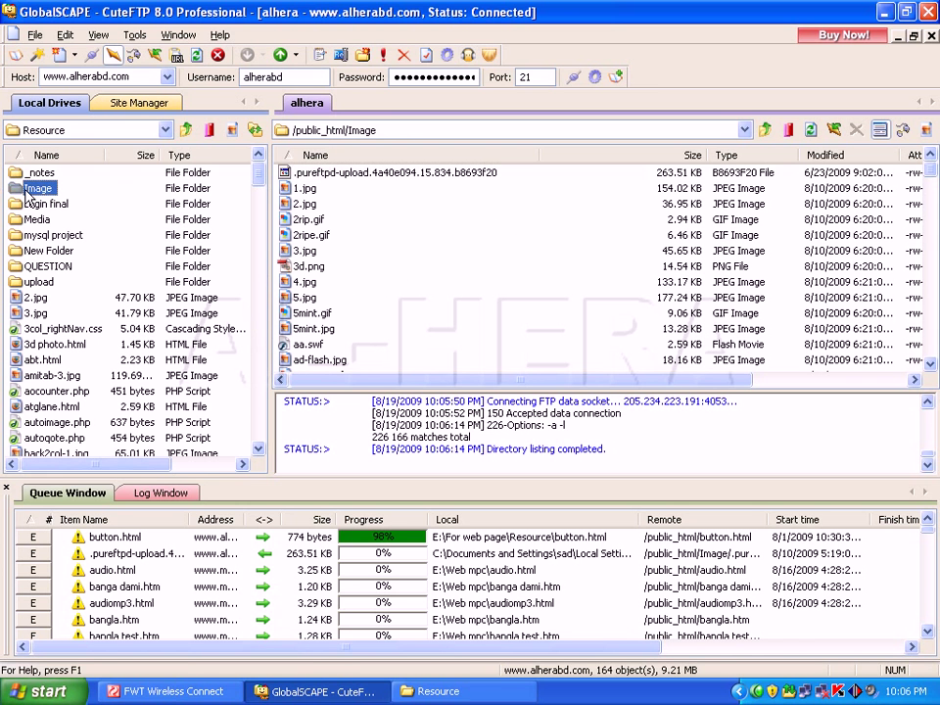
{"action": "double_click", "coordinate": [30, 189]}
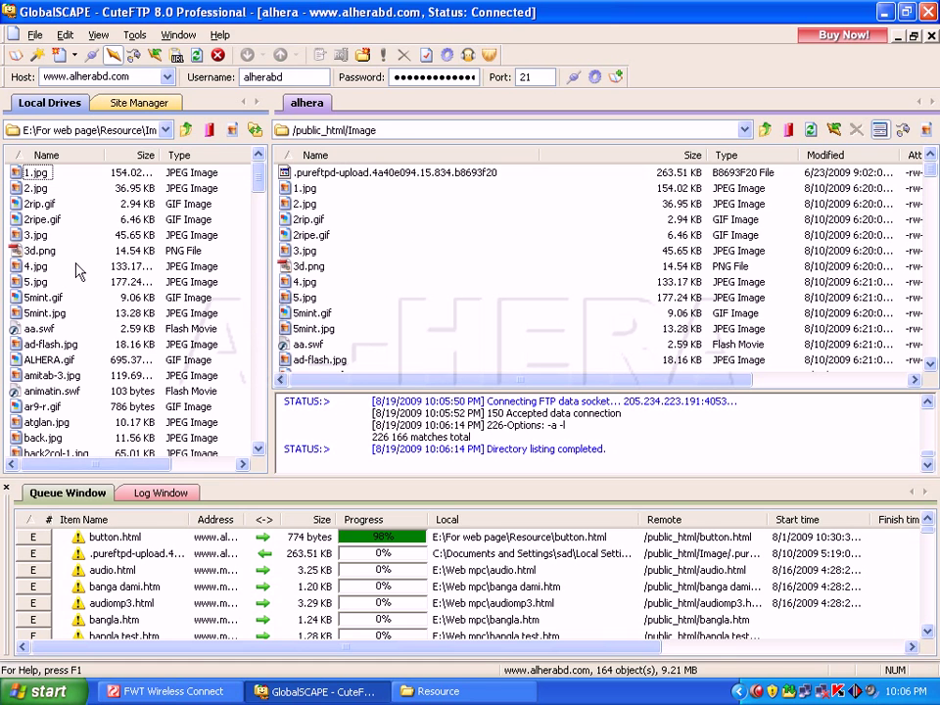
Step: Upload 2ripe.gif, 3.jpg, 3d.png and 5mint.jpg from the local Image folder to the remote /public_html/Image folder
{"action": "left_click", "coordinate": [45, 312]}
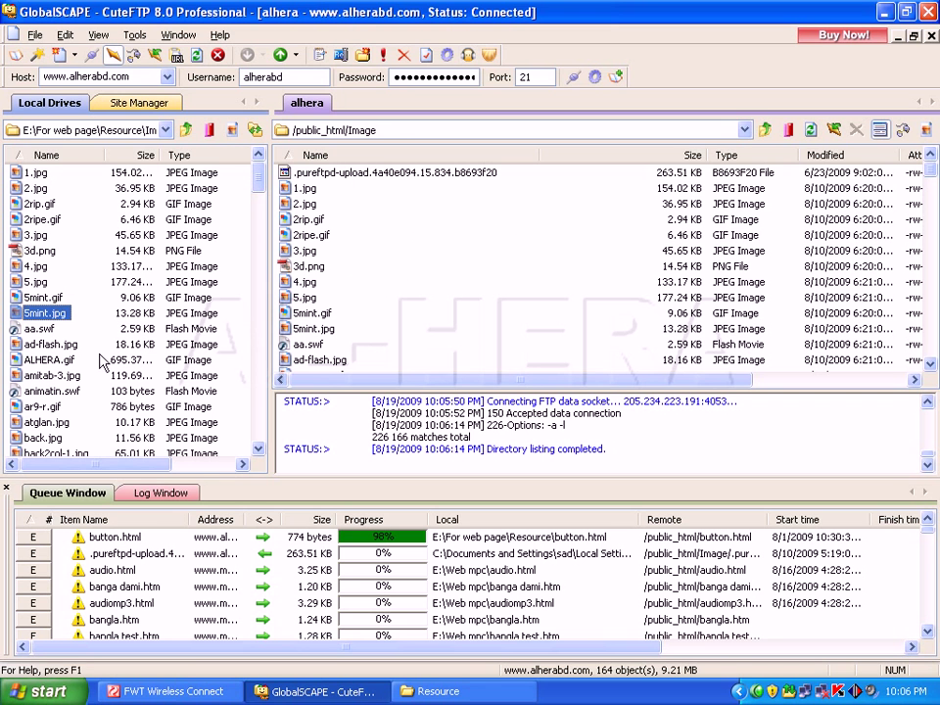
{"action": "left_click", "coordinate": [43, 221], "text": "ctrl"}
{"action": "left_click", "coordinate": [44, 236], "text": "ctrl"}
{"action": "left_click", "coordinate": [45, 250], "text": "ctrl"}
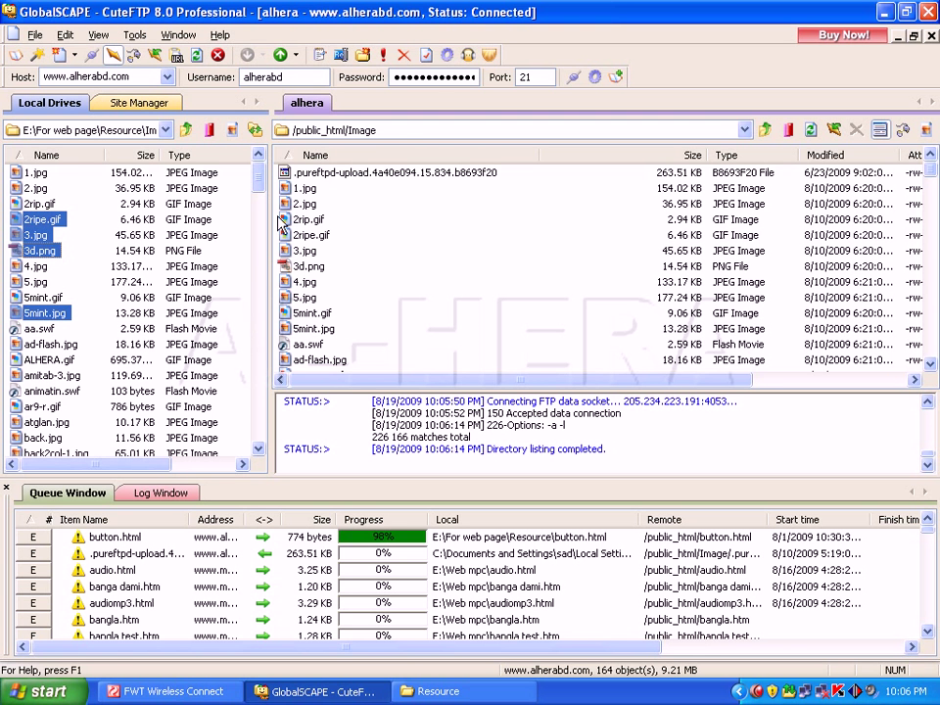
{"action": "left_click_drag", "start_coordinate": [281, 221], "coordinate": [281, 222]}
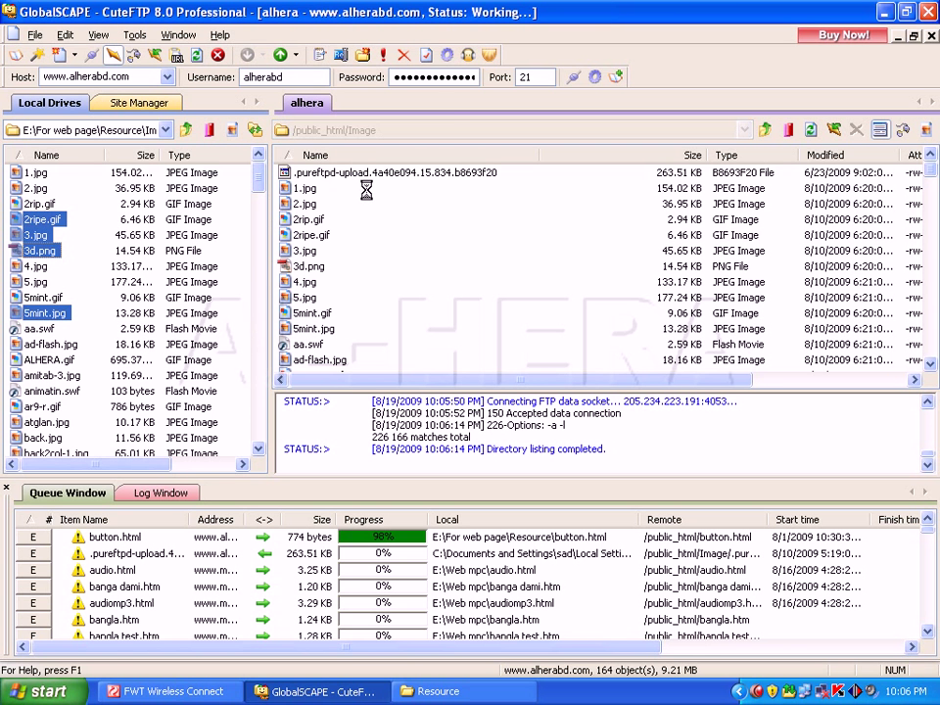